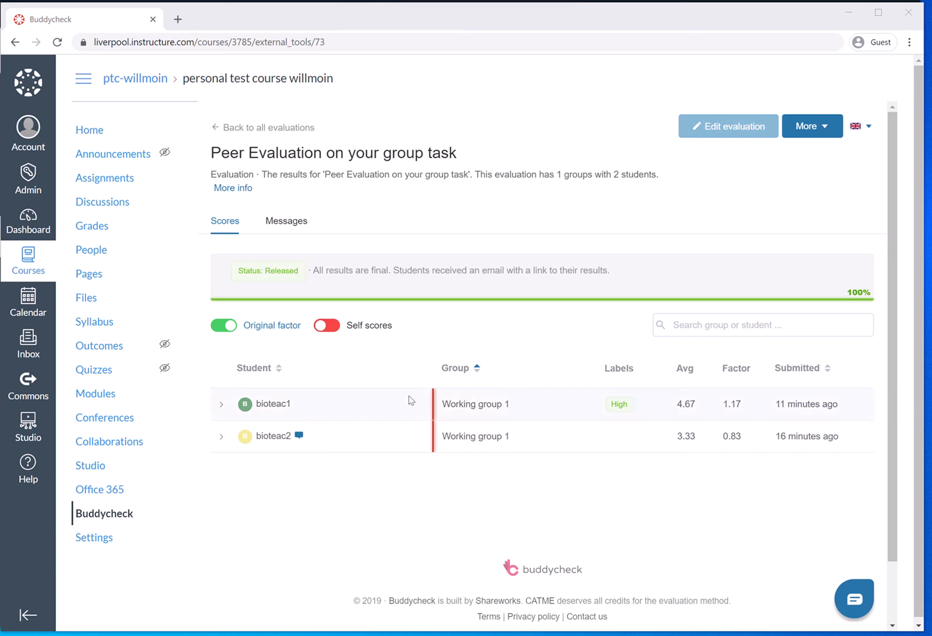
Step: Include self scores in the evaluation results to compare the averages and factors, and exclude them again
mouse_move(356, 331)
click(332, 327)
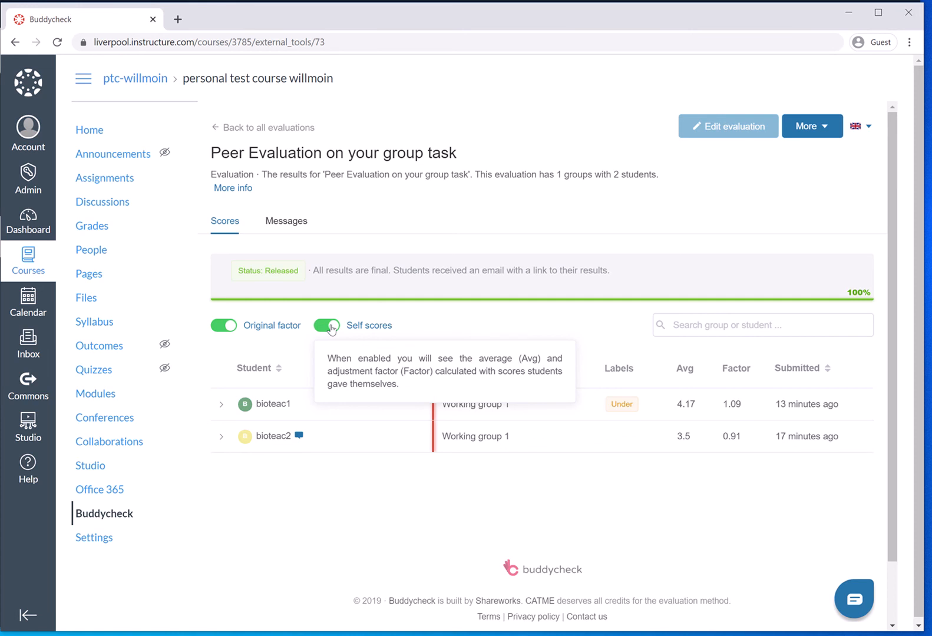
click(332, 327)
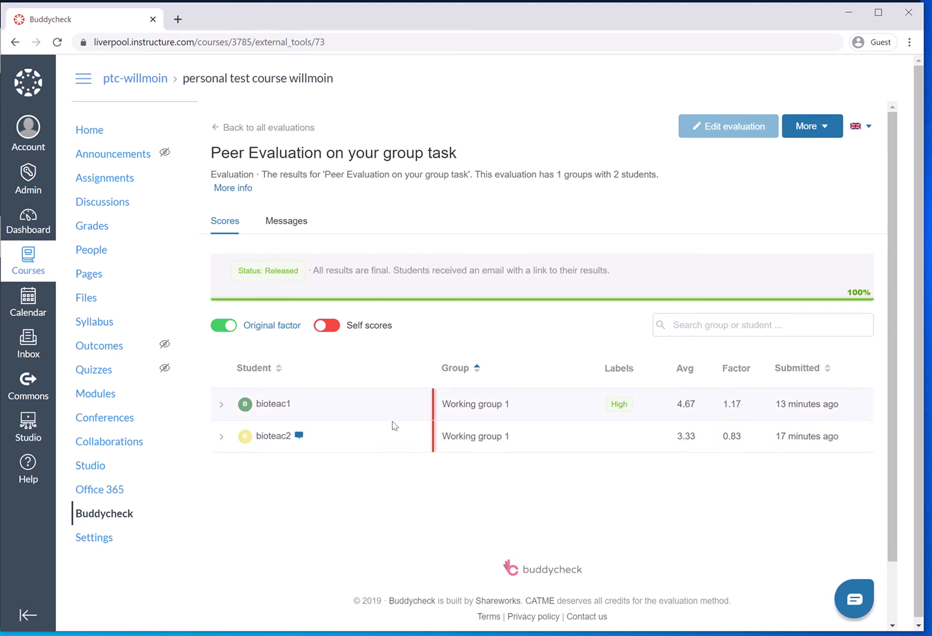
Step: Inspect the detailed peer evaluation scores of each of the two students in Working group 1, and collapse them again
click(221, 407)
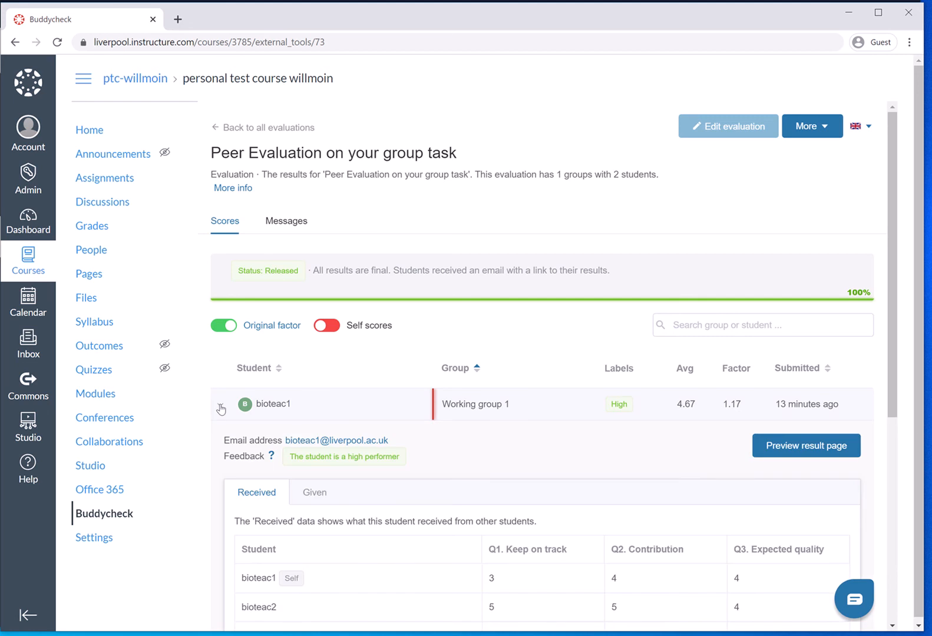
click(221, 407)
click(220, 439)
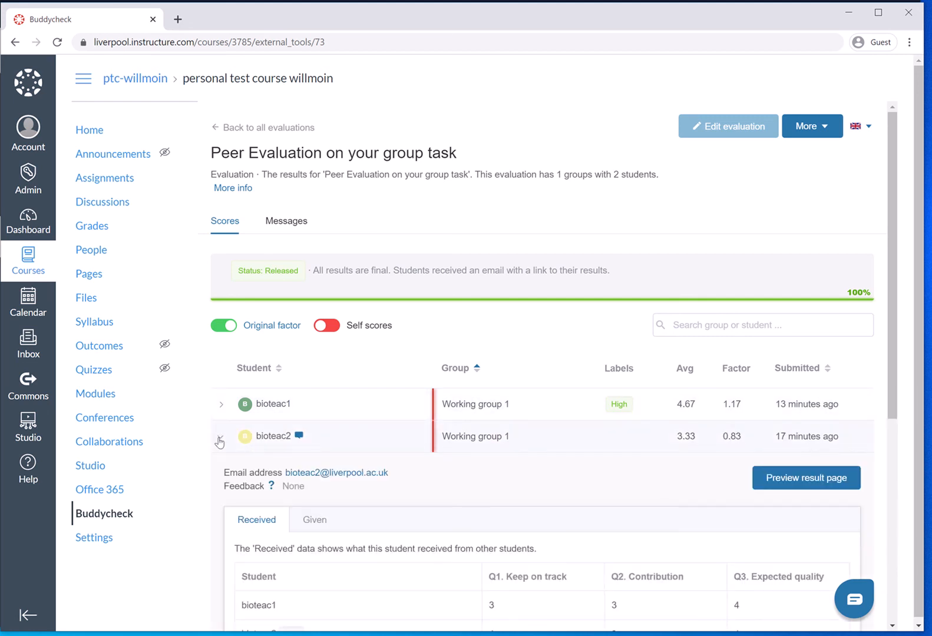
click(220, 439)
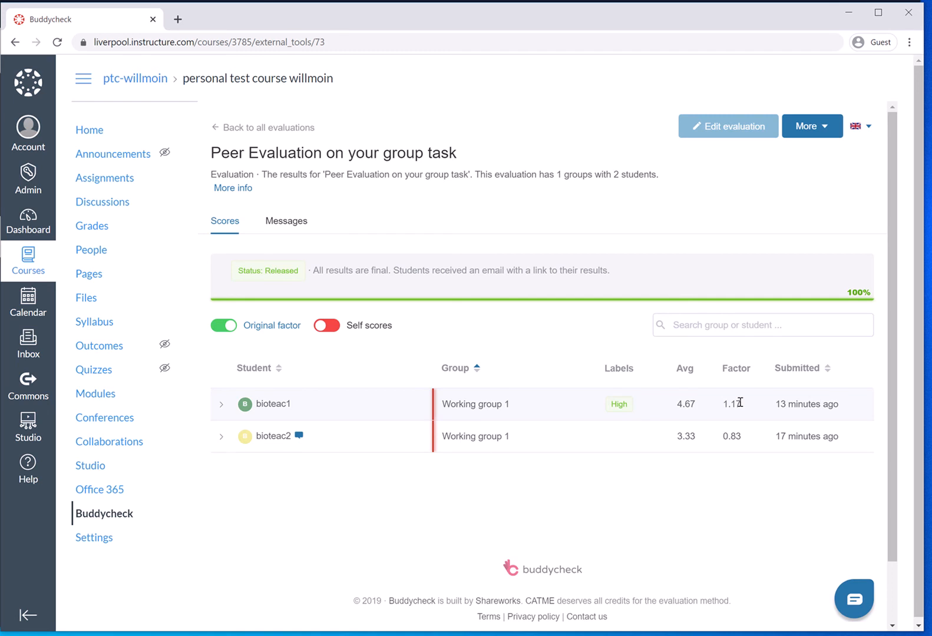
click(836, 134)
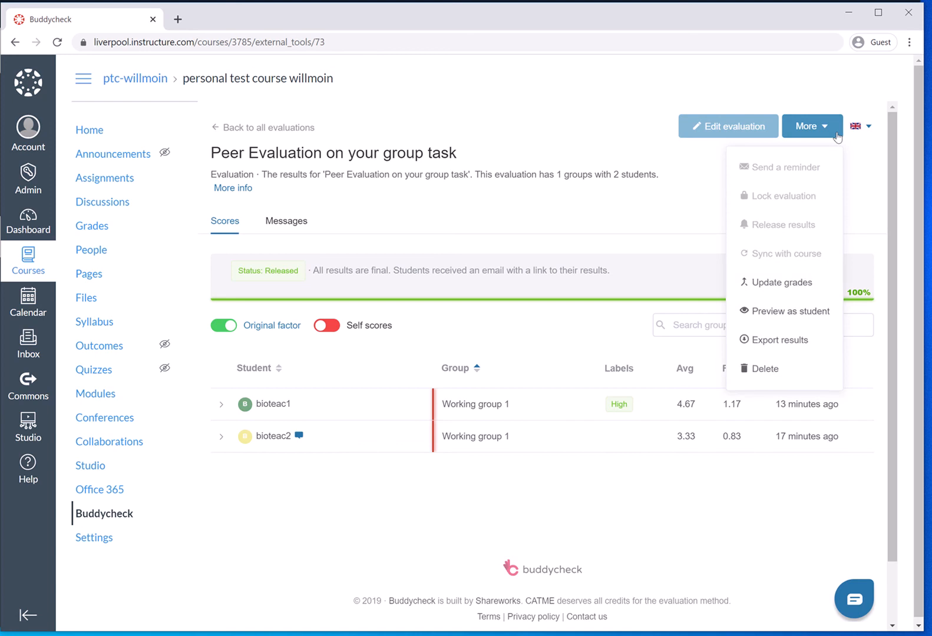
click(781, 286)
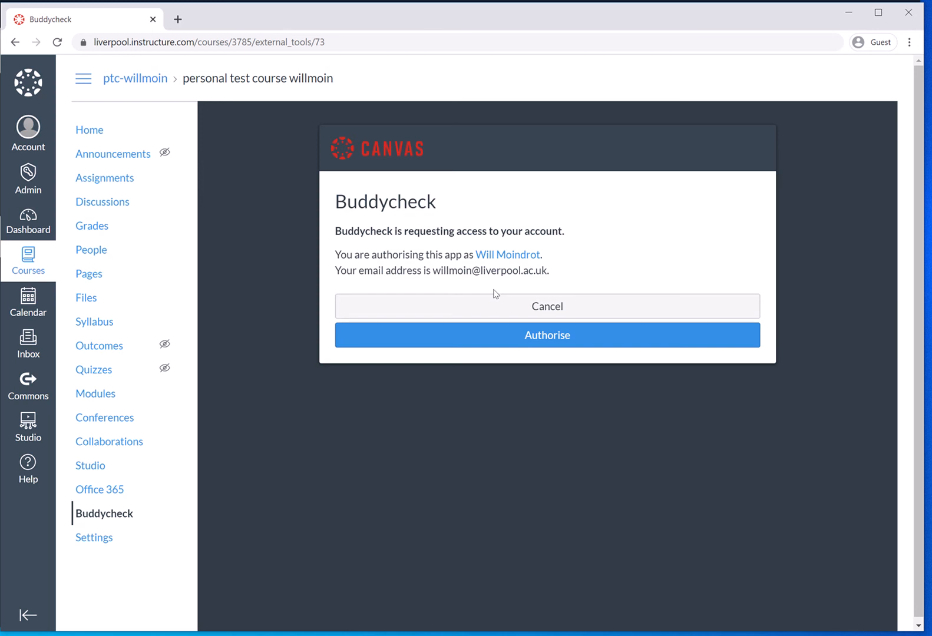
click(550, 335)
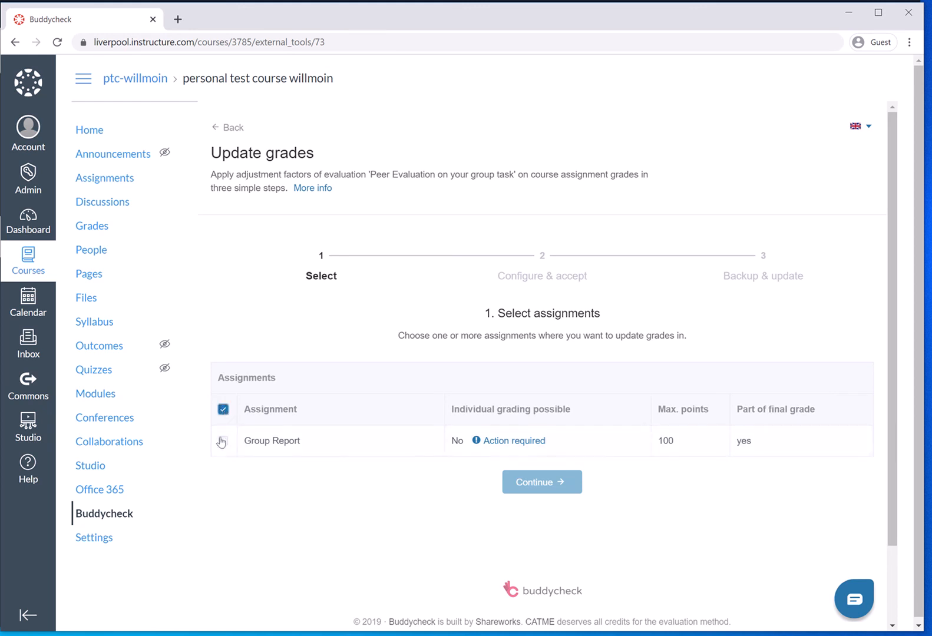
click(500, 442)
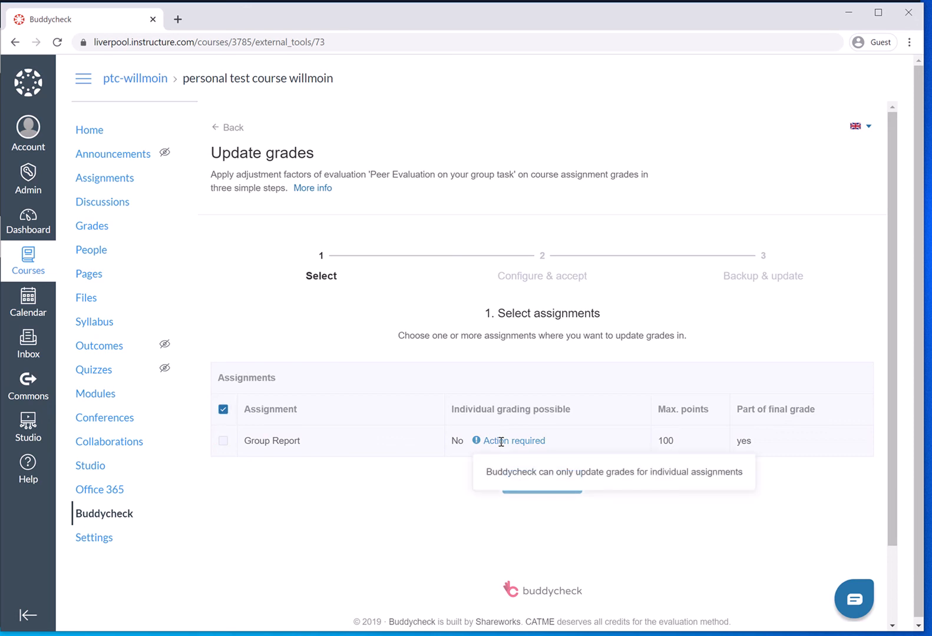
click(573, 443)
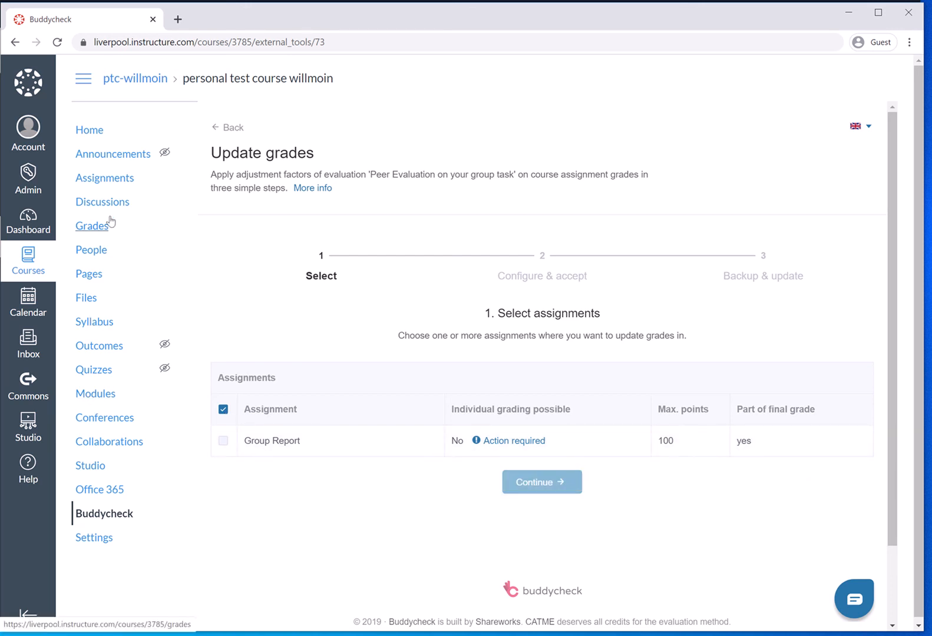
Step: Edit the Group Report assignment so that grades are assigned to each student individually, and save it
click(99, 180)
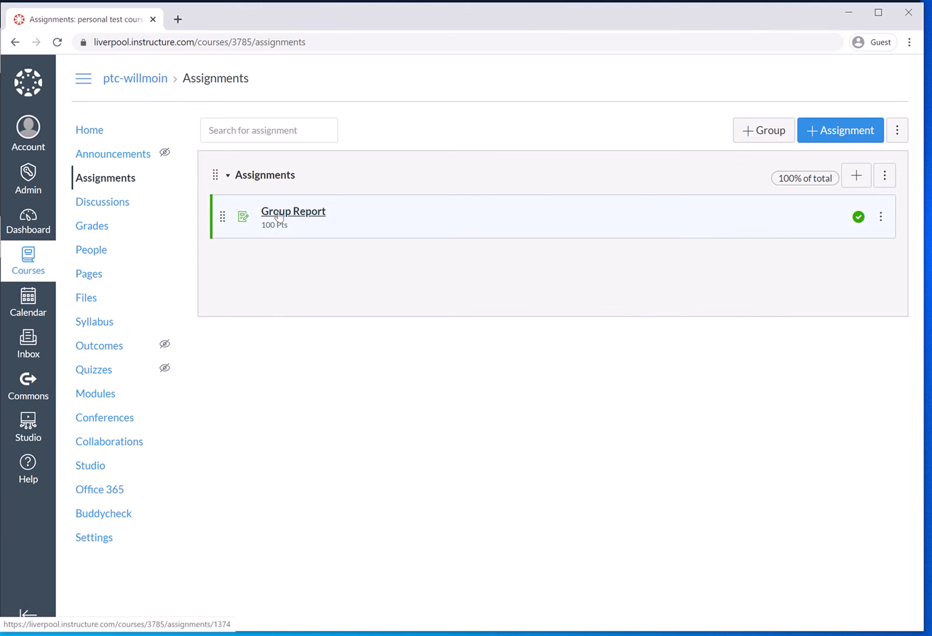
click(278, 213)
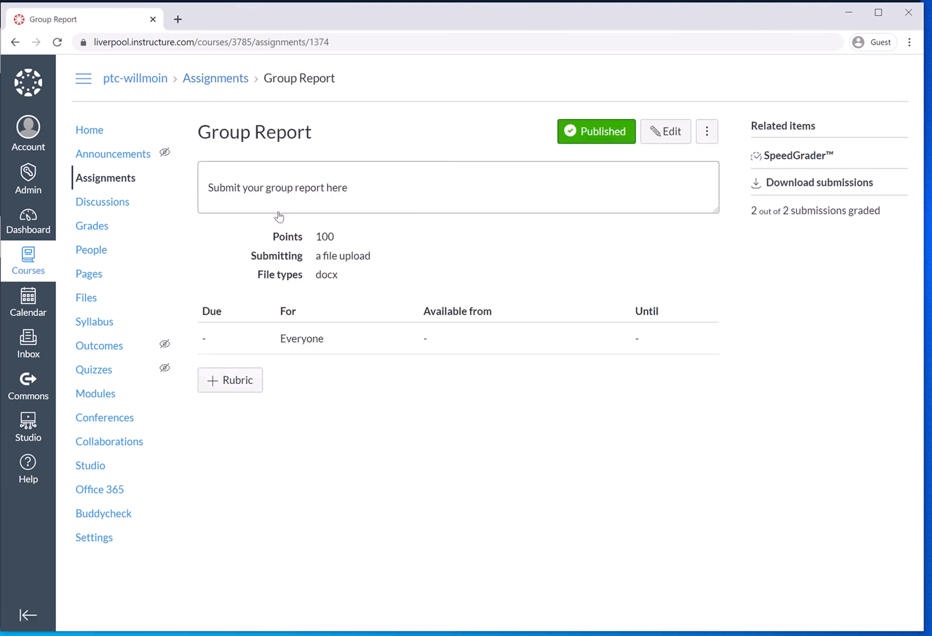
click(671, 136)
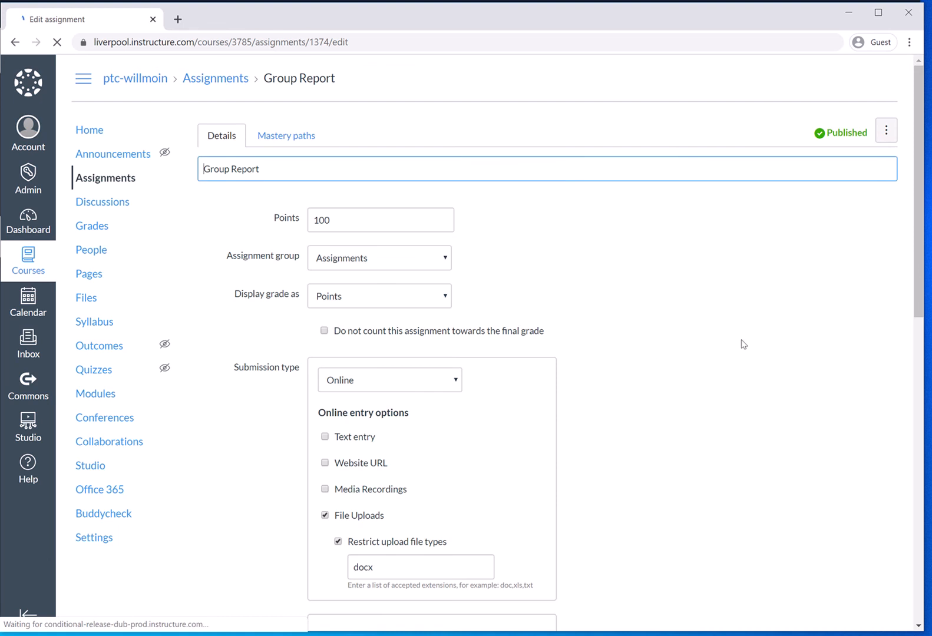
drag(918, 259, 924, 446)
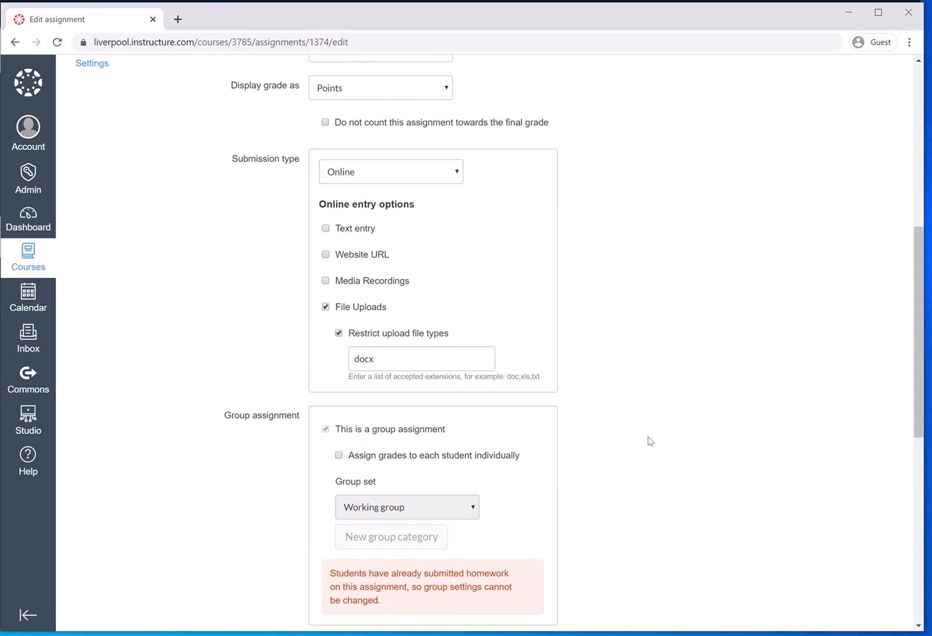
click(505, 457)
drag(919, 395, 923, 584)
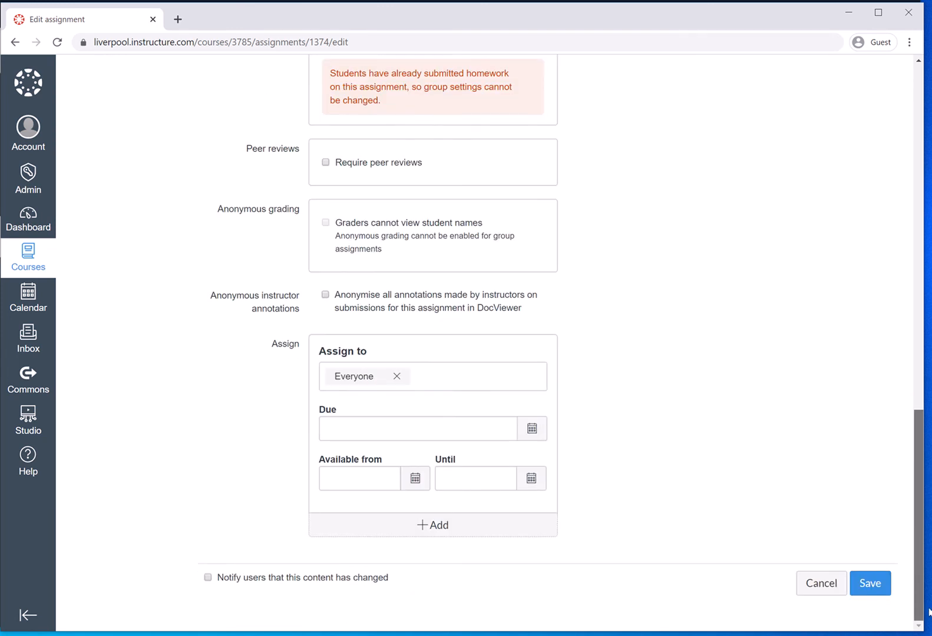
click(874, 591)
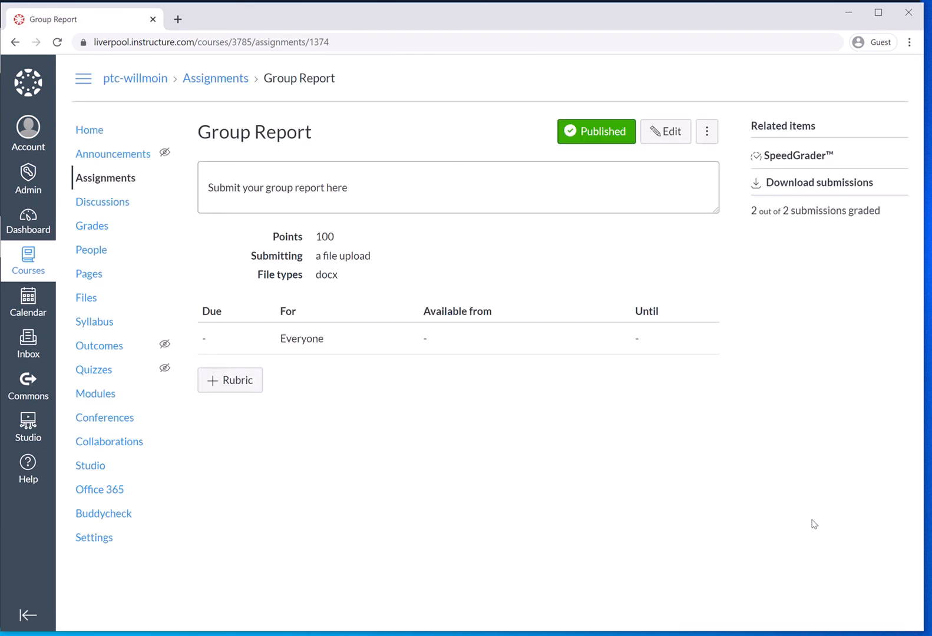
Step: Review both students' Group Report grades in SpeedGrader and in the course gradebook
click(790, 157)
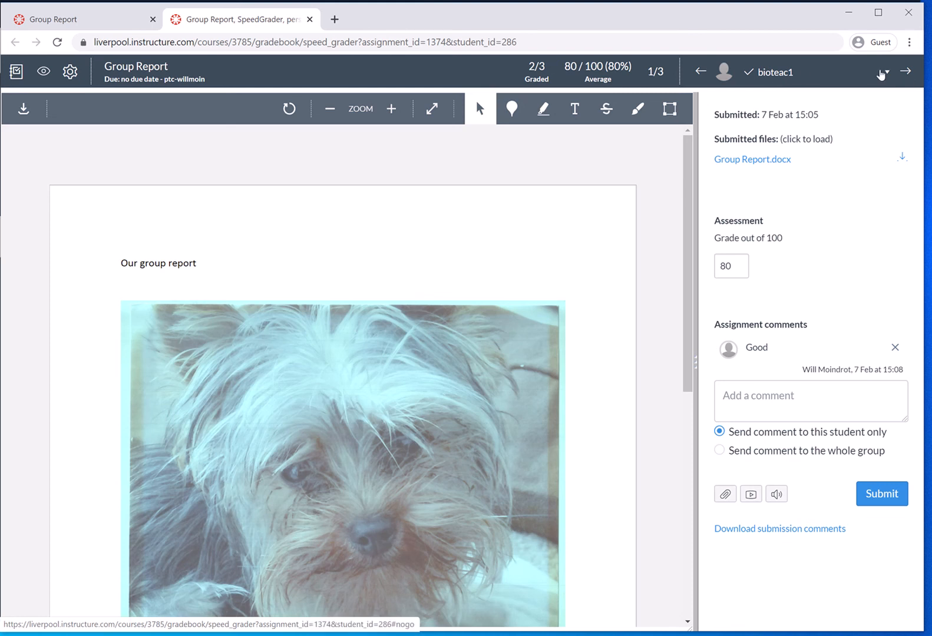
click(887, 73)
click(814, 137)
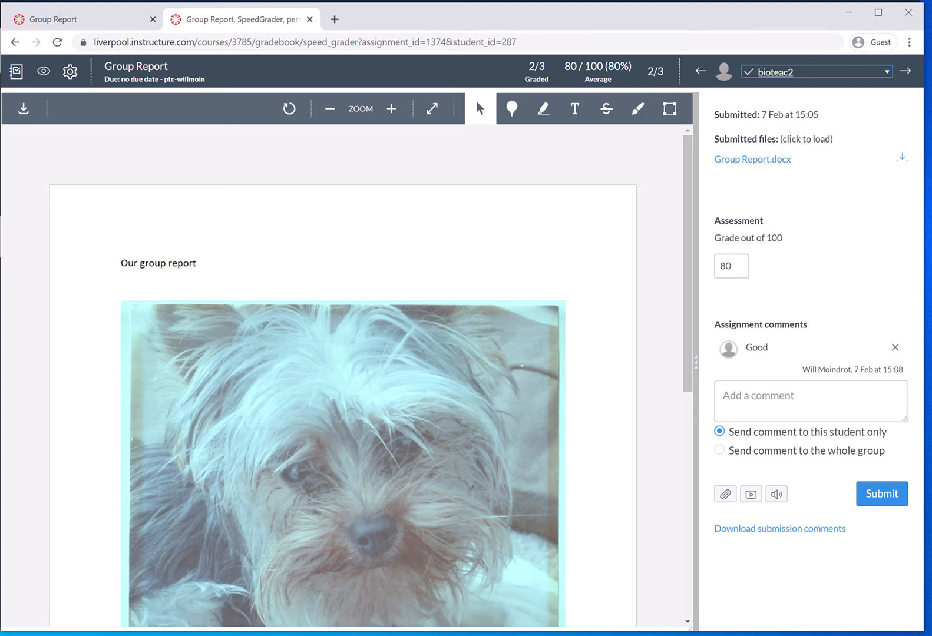
click(309, 19)
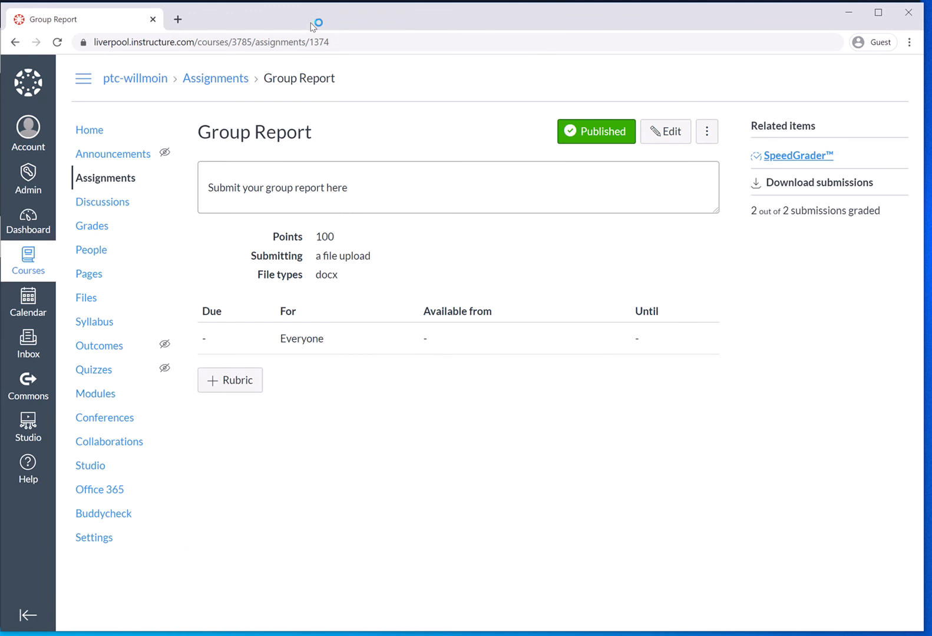
click(93, 226)
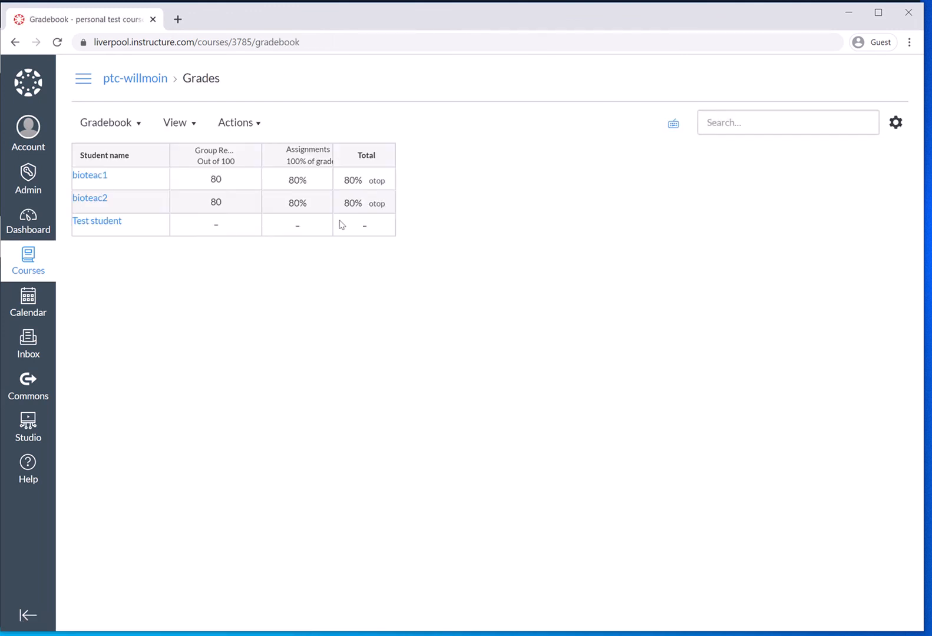
Step: Return to Buddycheck from the gradebook and open the evaluation 'Peer Evaluation on your group task'
click(84, 86)
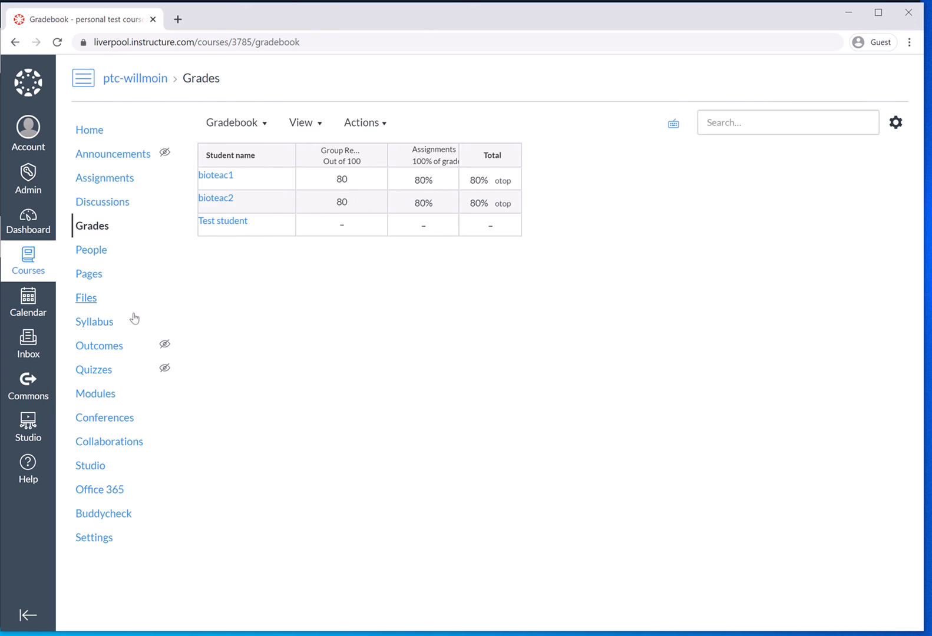
click(124, 512)
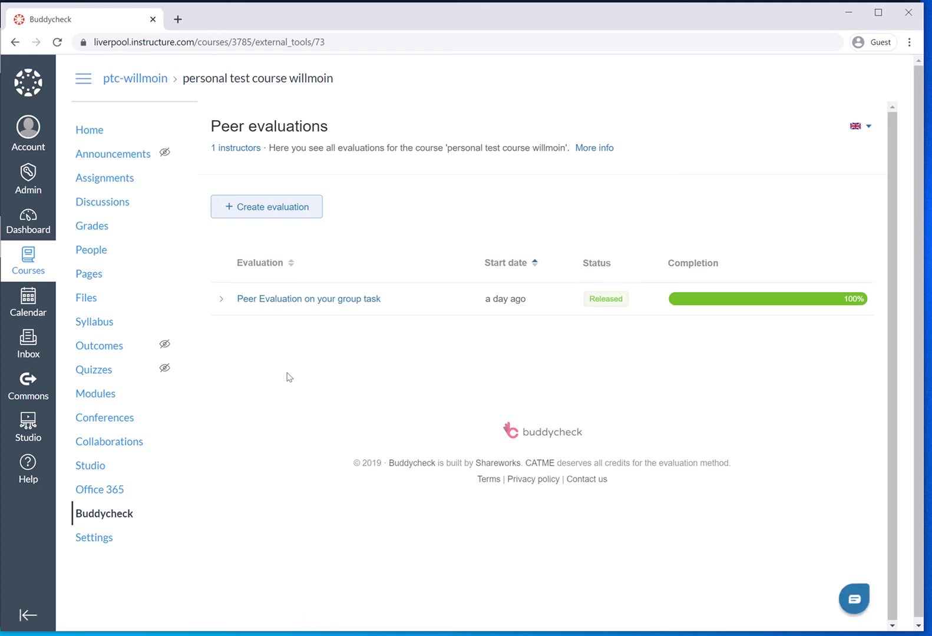
click(265, 301)
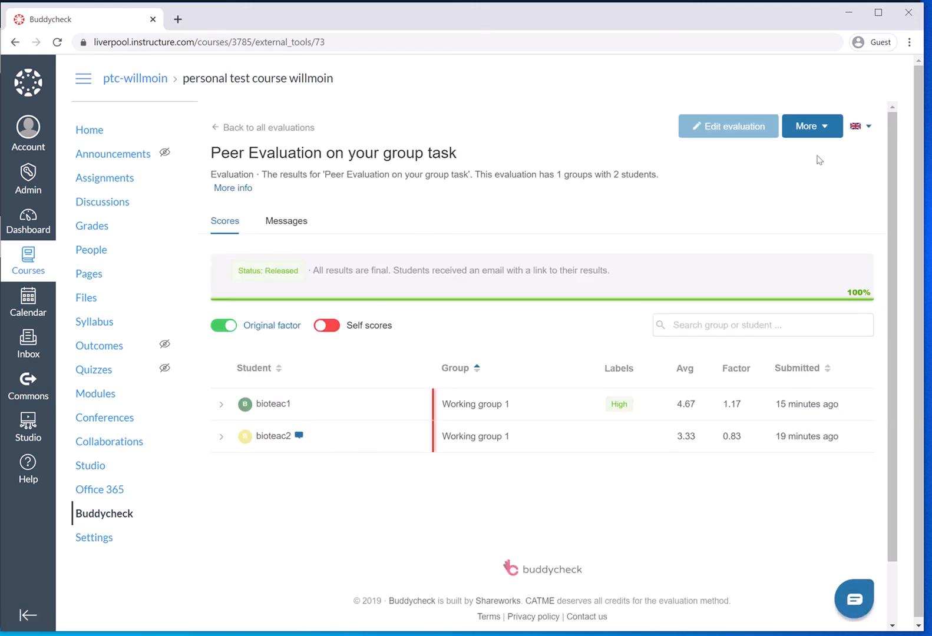
Step: Start a grade update from this evaluation, authorising Buddycheck's access, and continue with the Group Report assignment selected
click(828, 132)
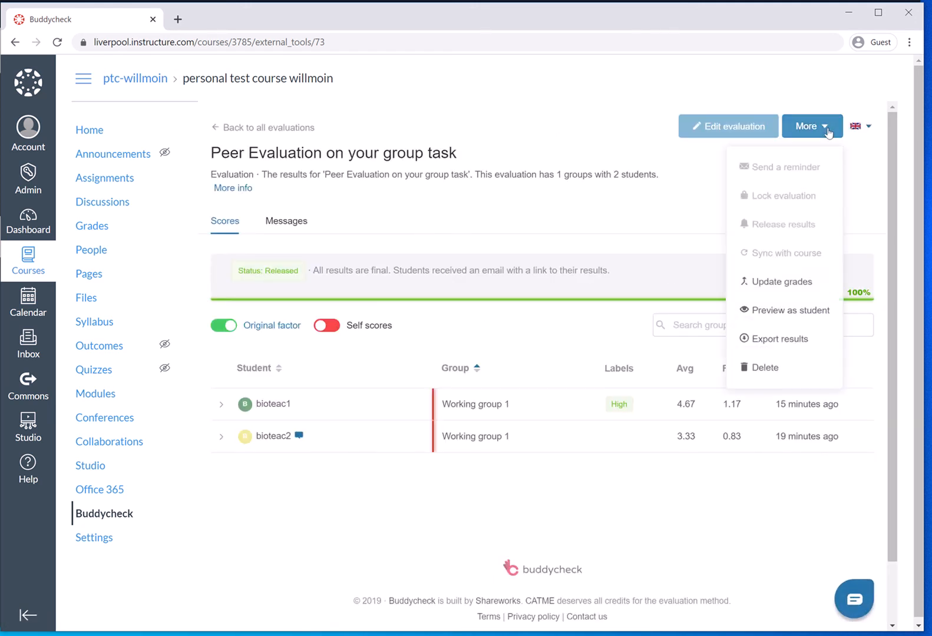
click(779, 284)
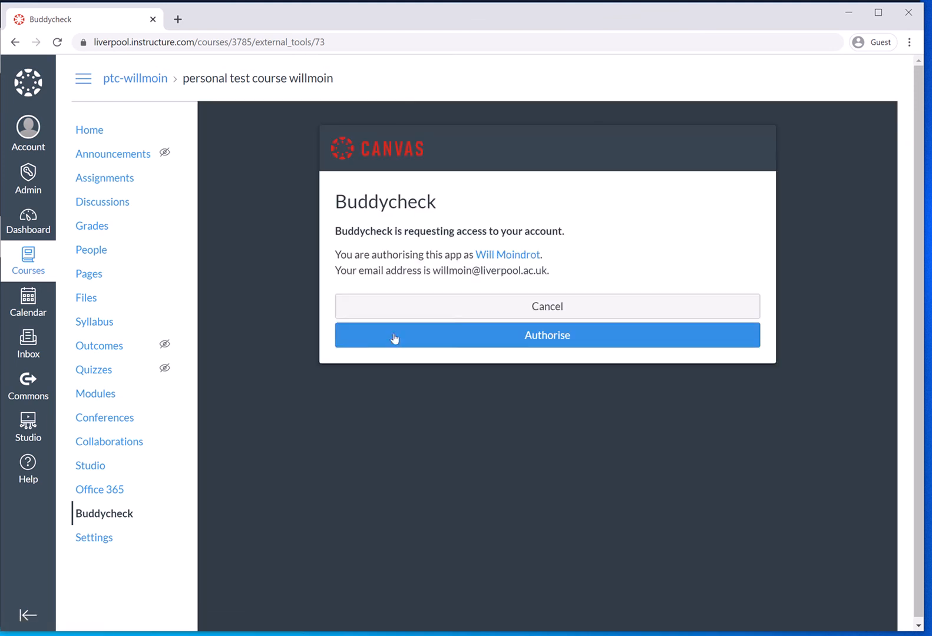
click(427, 337)
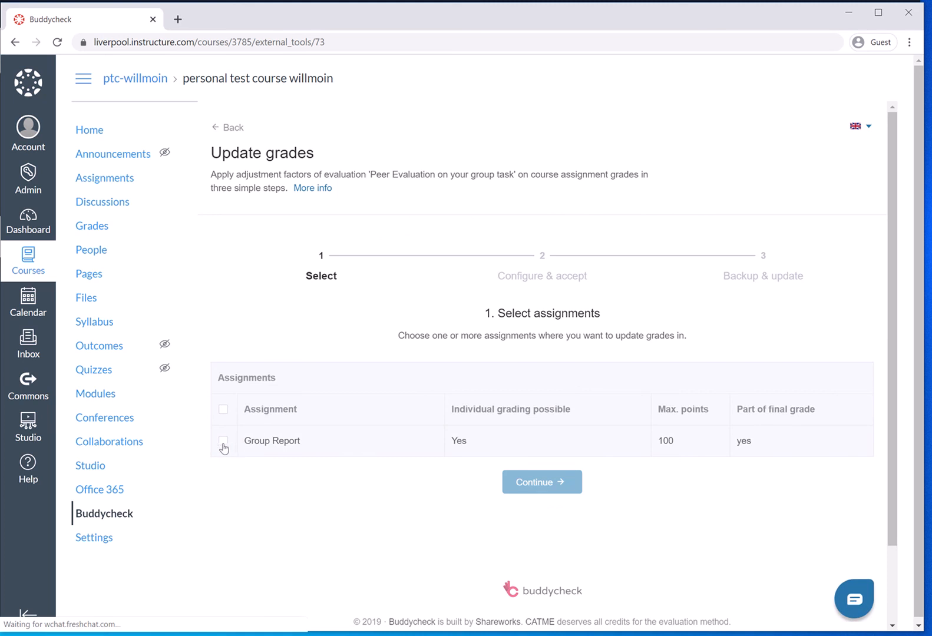
click(223, 442)
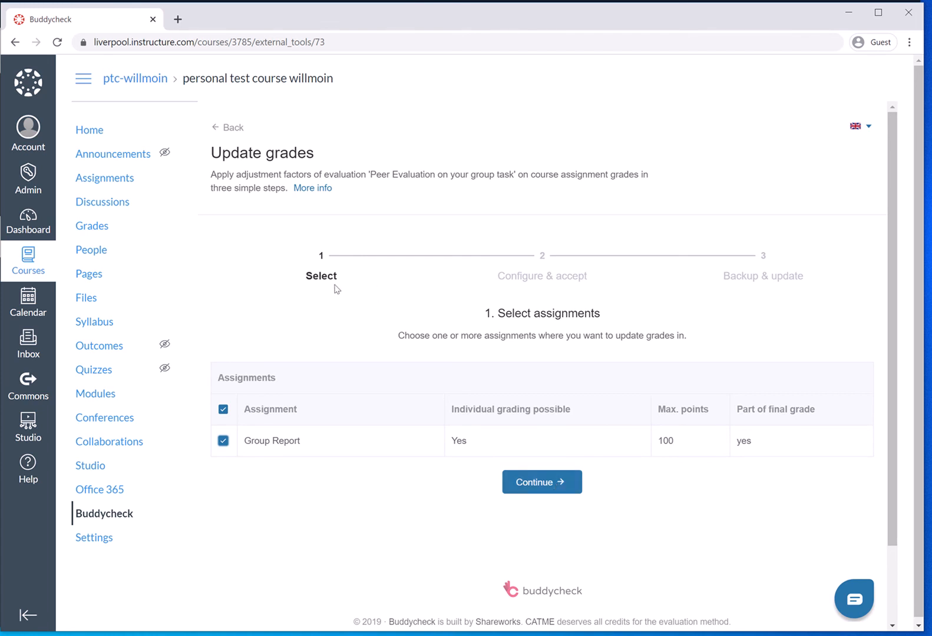
click(524, 480)
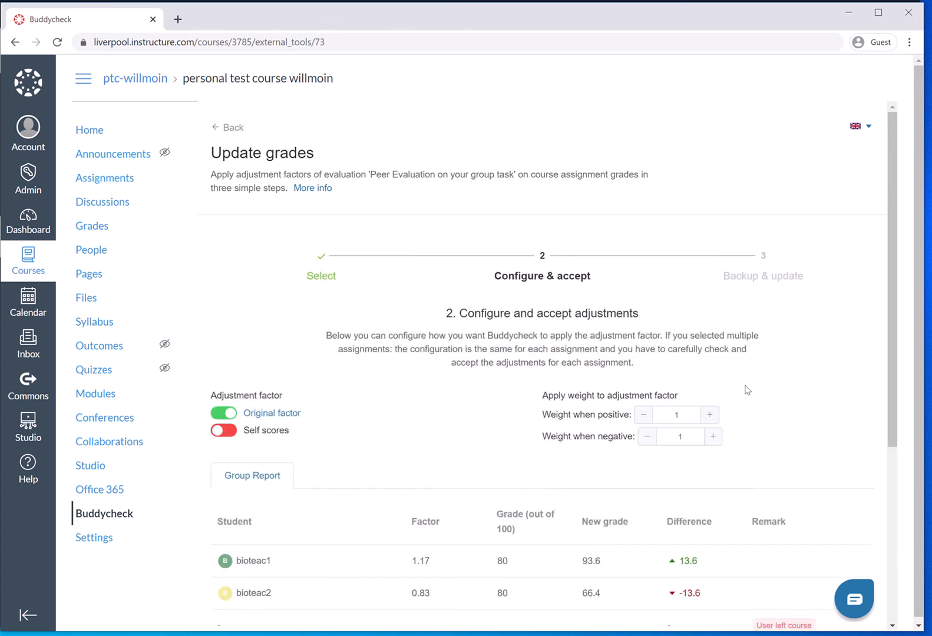
Step: Compare the proposed new grades for Group Report with self scores included and excluded, leaving them excluded
drag(891, 306, 902, 413)
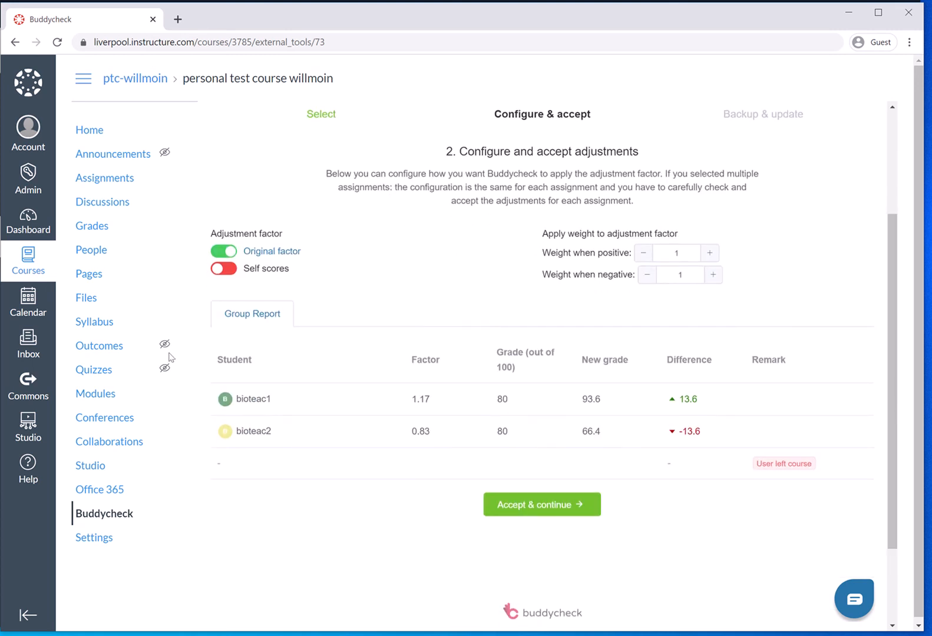
click(229, 270)
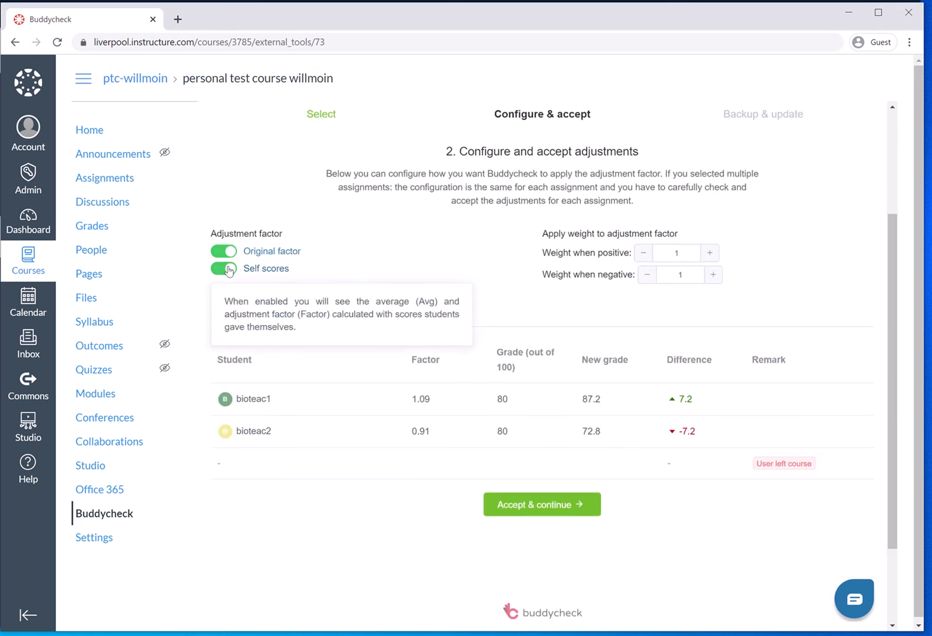
click(228, 270)
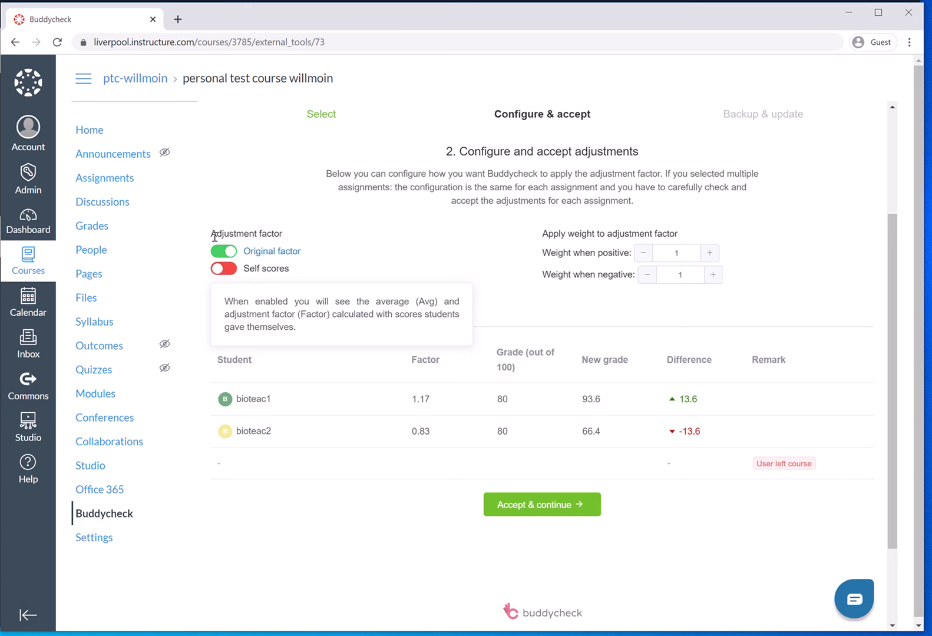
mouse_move(292, 254)
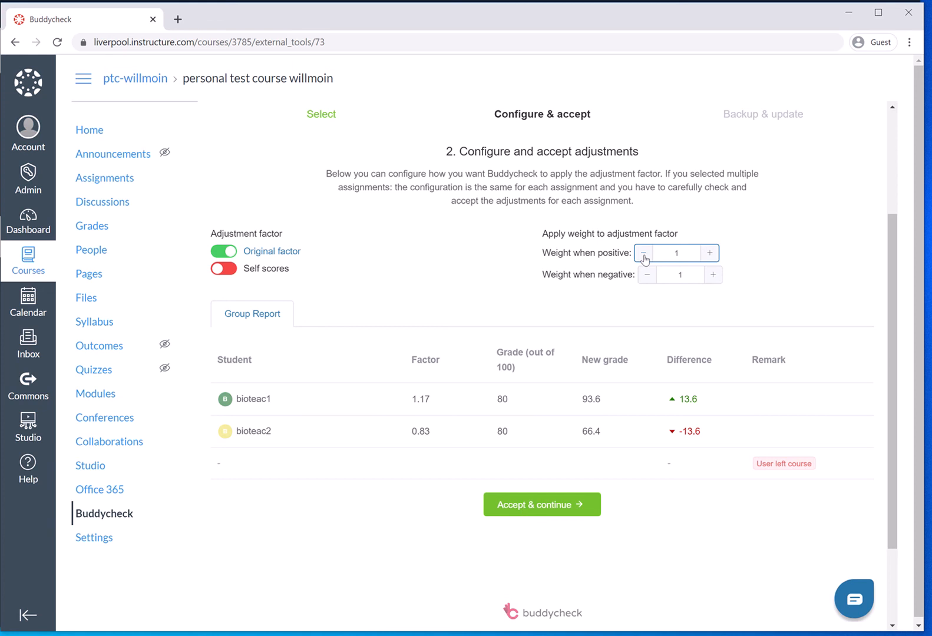
Step: Set the adjustment factor's weight when positive to 0.5
click(645, 253)
click(645, 254)
click(645, 254)
click(646, 253)
click(645, 253)
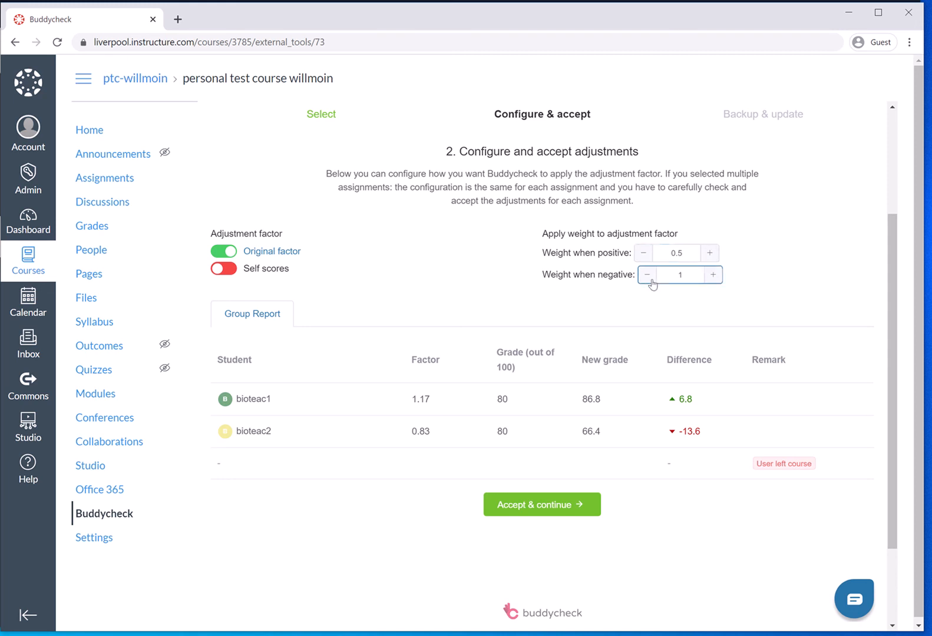
Step: Lower the adjustment factor's weight when negative to 0.1
click(648, 276)
click(648, 276)
click(648, 276)
click(648, 276)
click(648, 276)
click(647, 281)
click(646, 280)
click(646, 280)
click(646, 279)
click(645, 278)
click(713, 274)
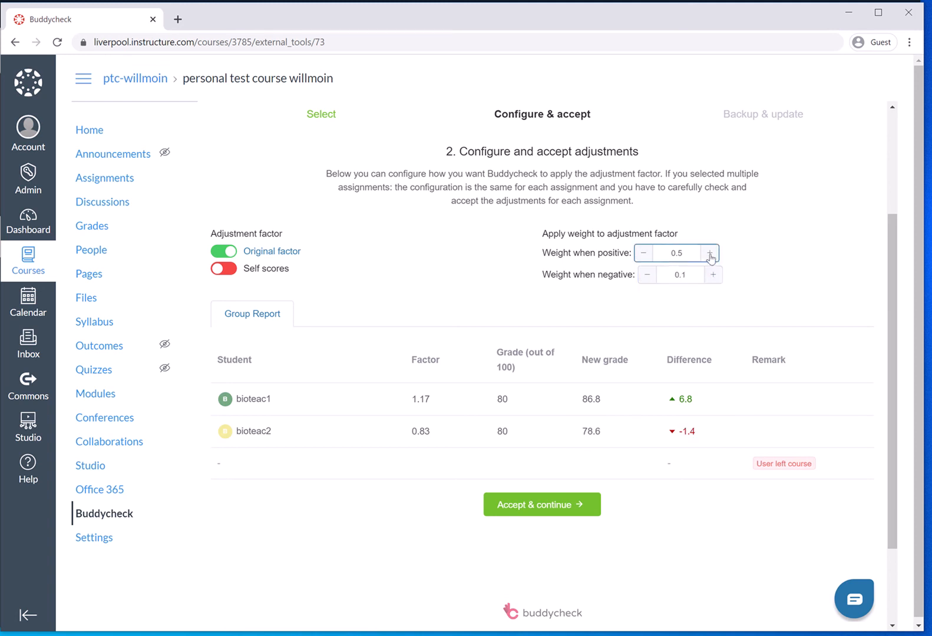
Step: Set the adjustment factor's weight when positive to 1
click(711, 254)
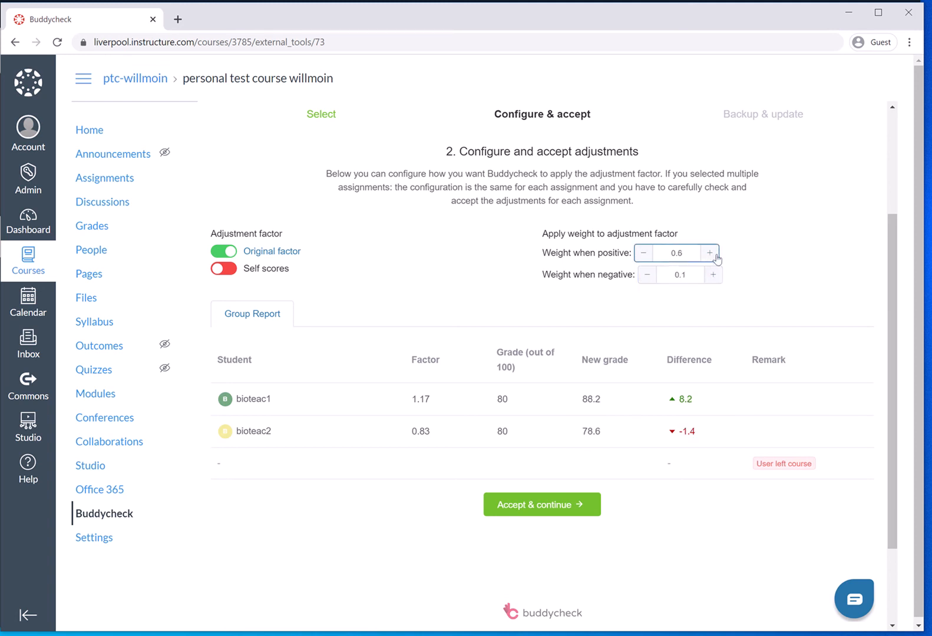
click(646, 254)
click(646, 254)
click(646, 254)
click(646, 254)
click(646, 254)
click(710, 254)
click(710, 254)
click(710, 254)
click(710, 254)
click(710, 254)
click(710, 254)
click(710, 253)
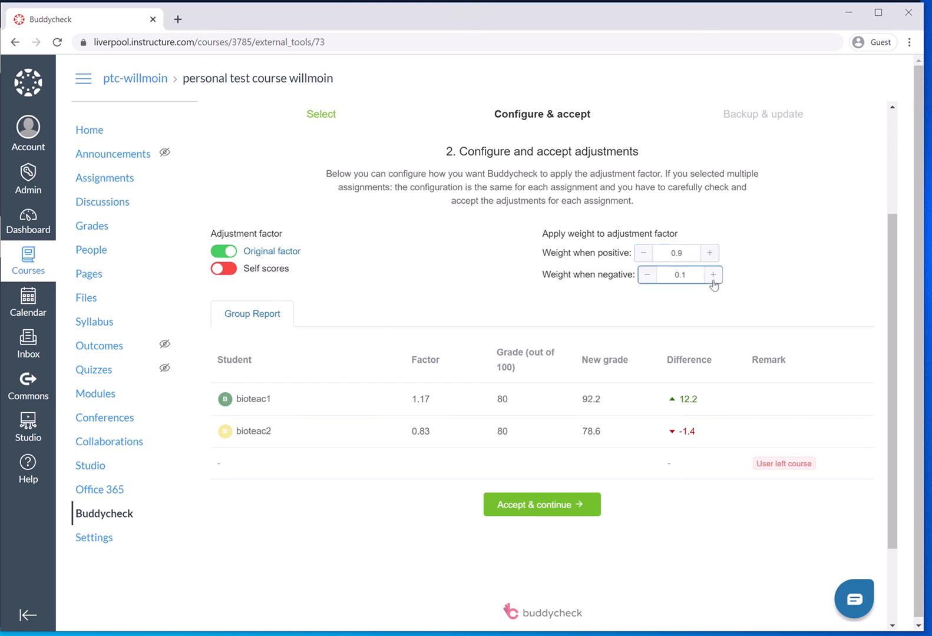
click(710, 254)
Step: Raise the adjustment factor's weight when negative to 1
click(714, 275)
click(714, 274)
click(715, 275)
click(714, 275)
click(715, 274)
click(715, 274)
click(714, 275)
click(715, 275)
click(715, 275)
click(715, 275)
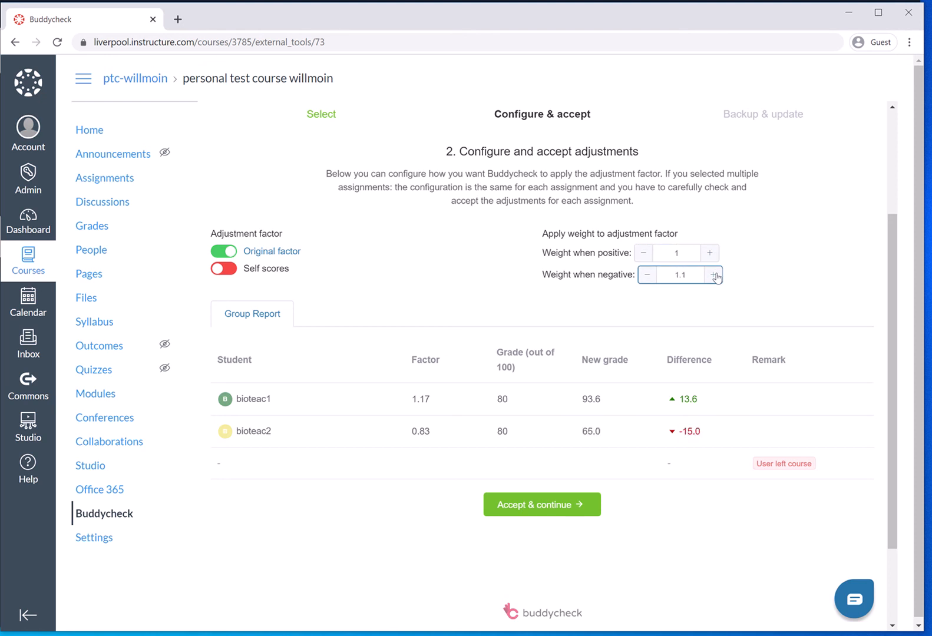
click(649, 275)
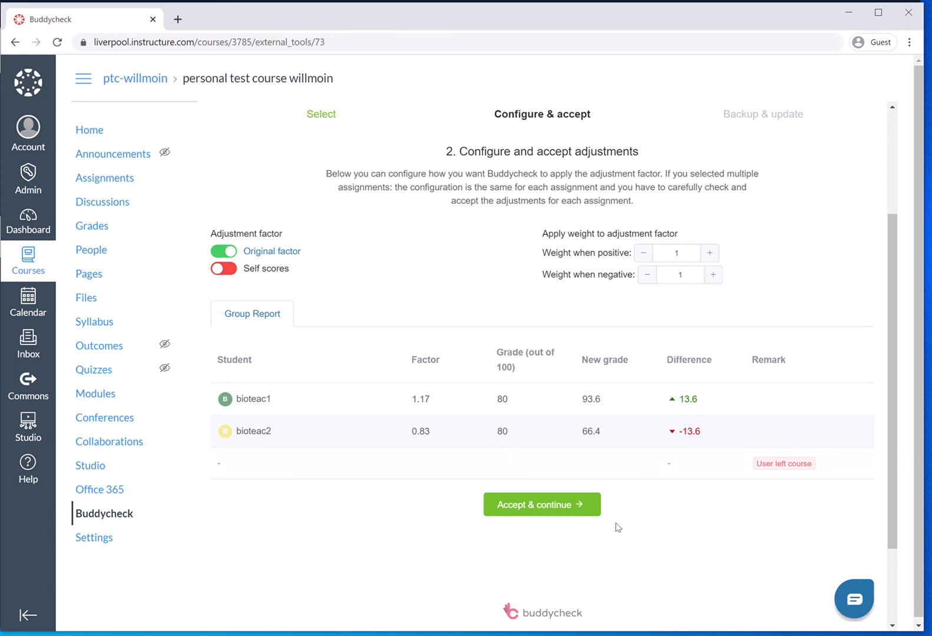
Step: Accept the Group Report adjustments and submit the grade updates without downloading a backup
click(558, 508)
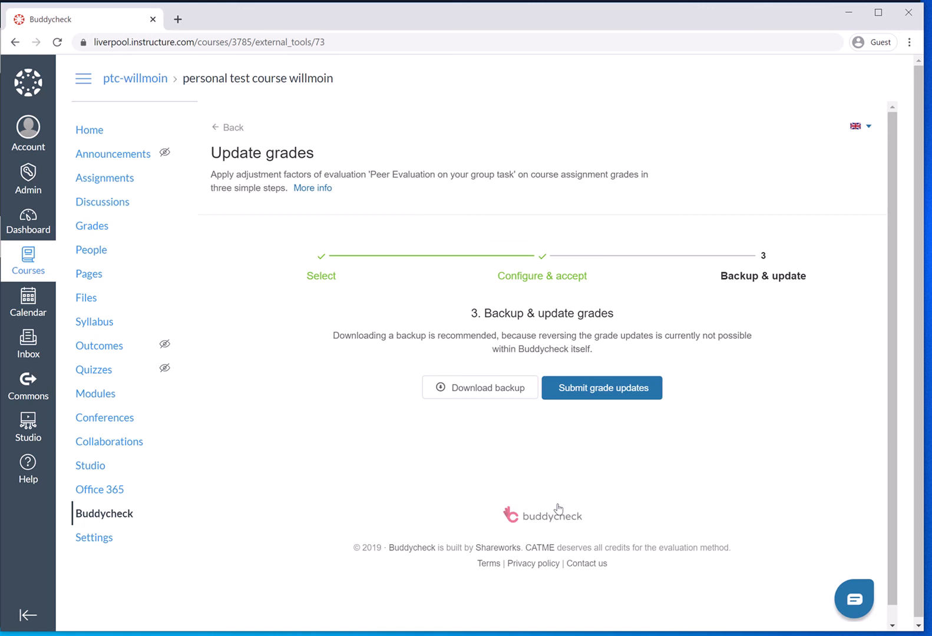
click(624, 394)
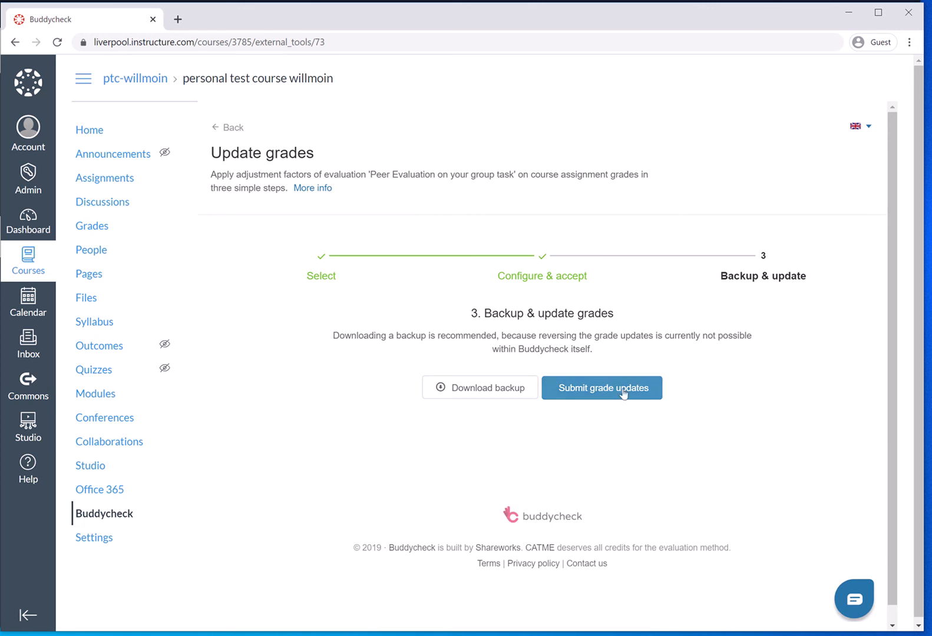
click(624, 394)
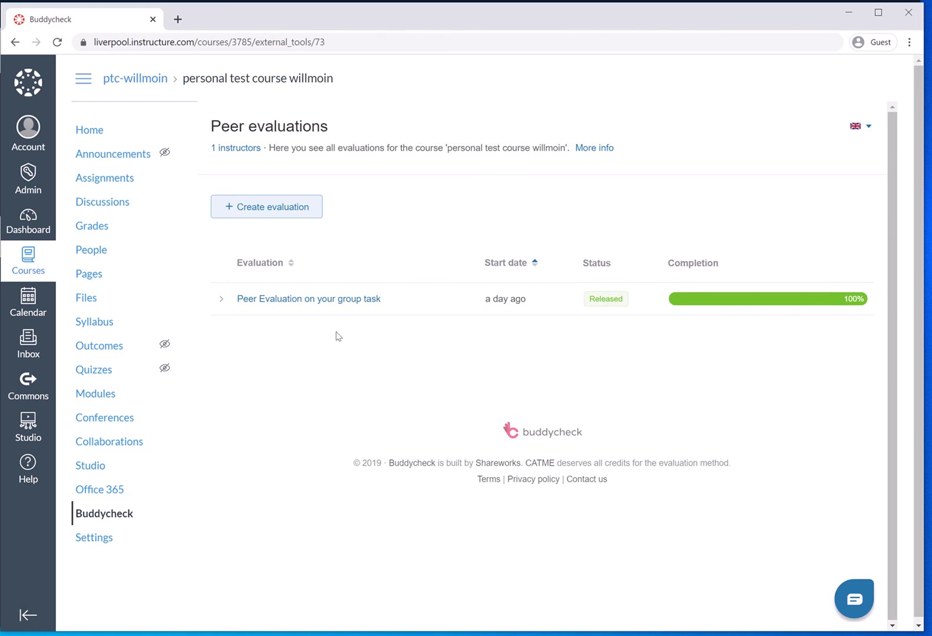
Step: Check the Group Report grades in the instructor's gradebook and on the student's Grades page in the incognito window
click(90, 226)
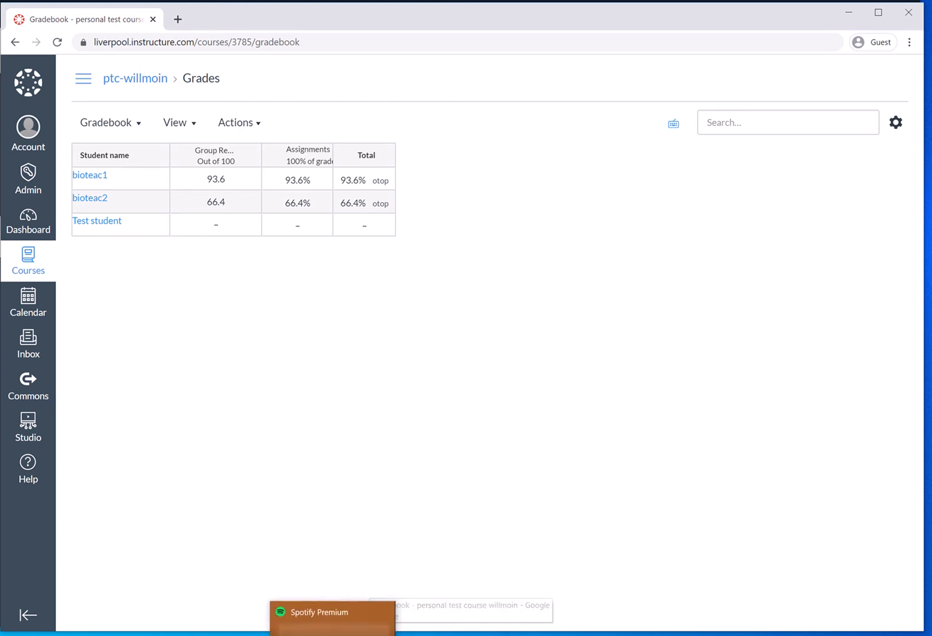
click(333, 635)
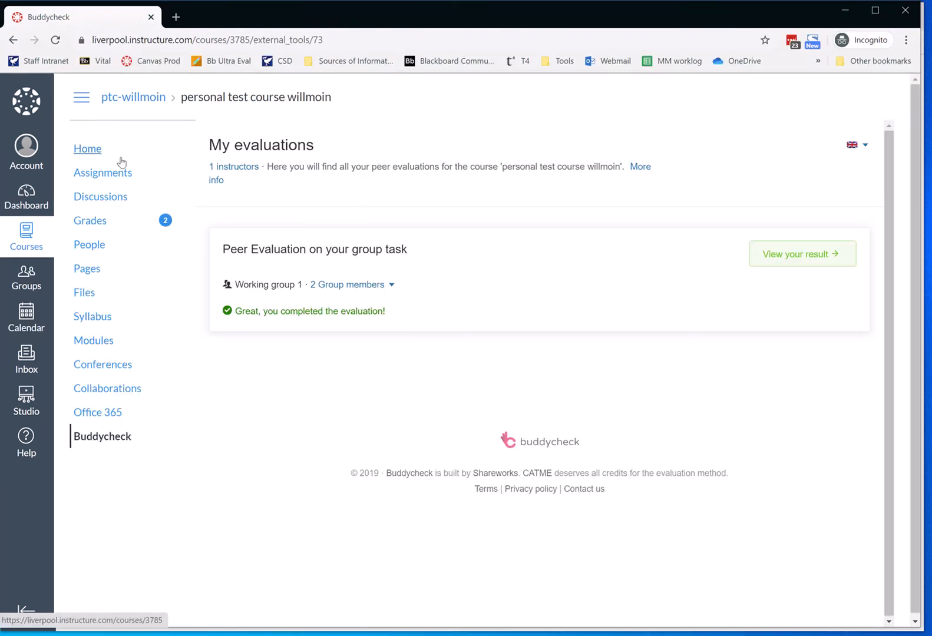
click(91, 221)
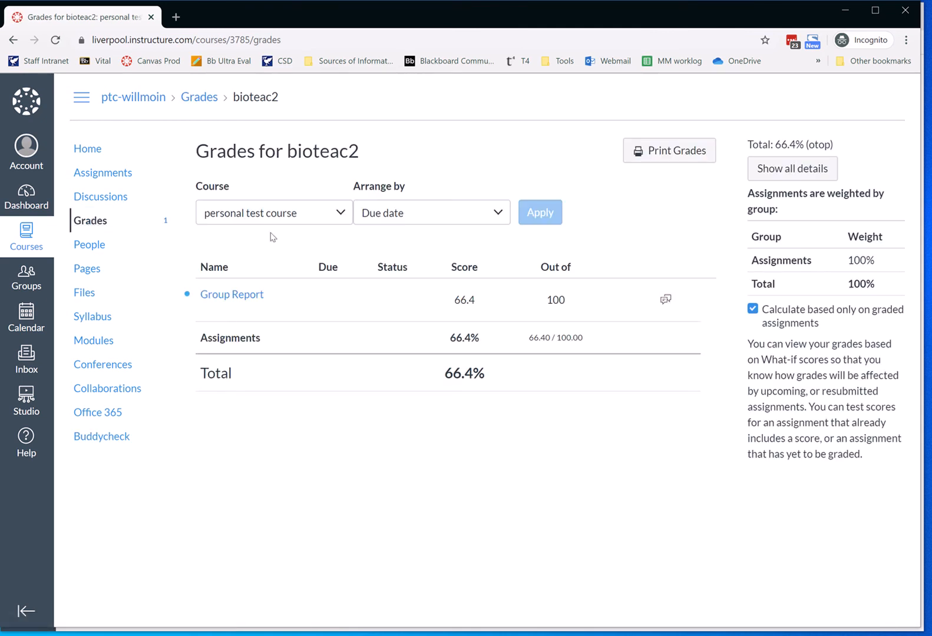
Step: Open the student's Group Report submission details and highlight the points after adjustment in the Buddycheck comment
click(99, 173)
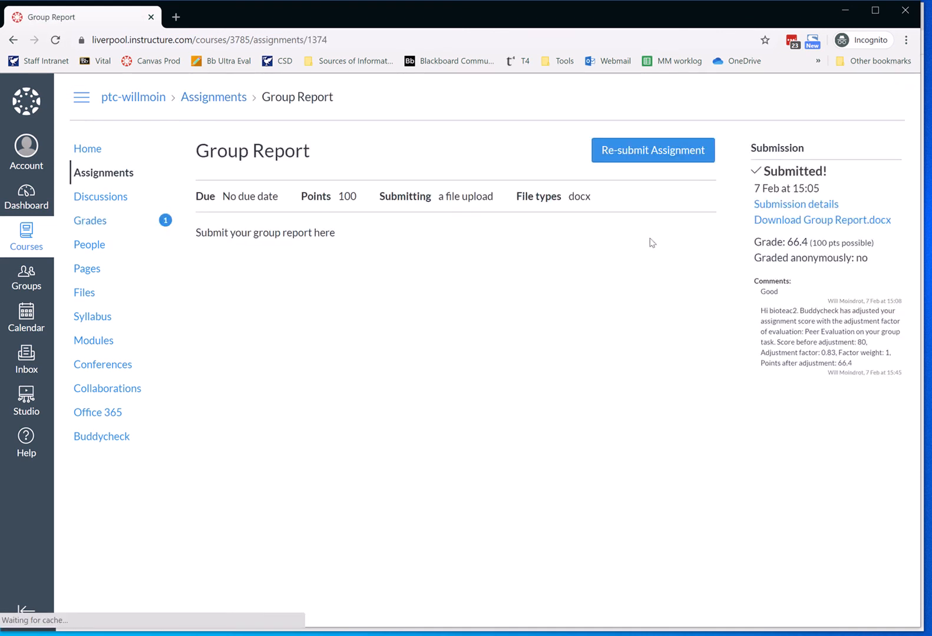
click(771, 206)
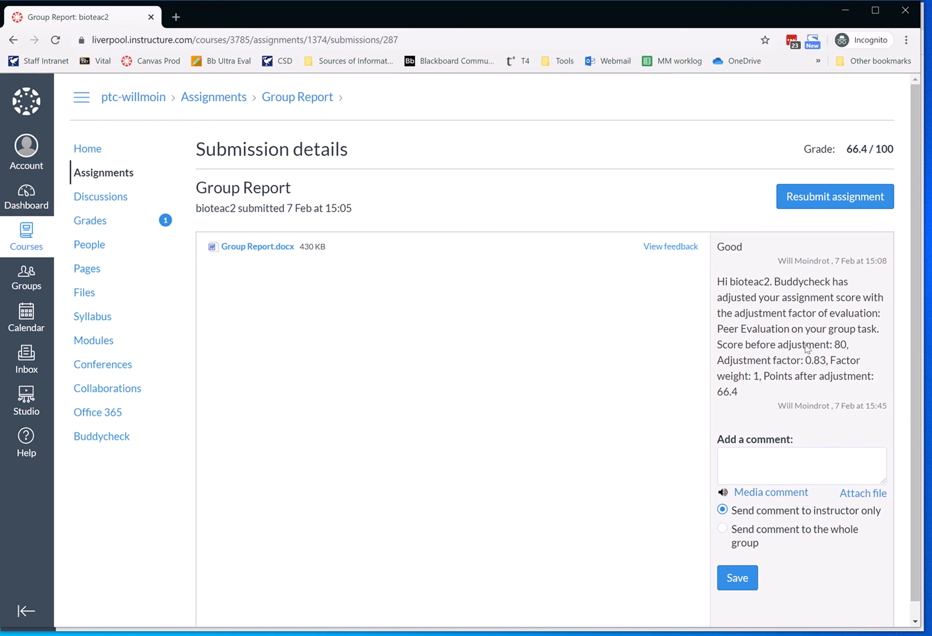
drag(840, 345, 761, 393)
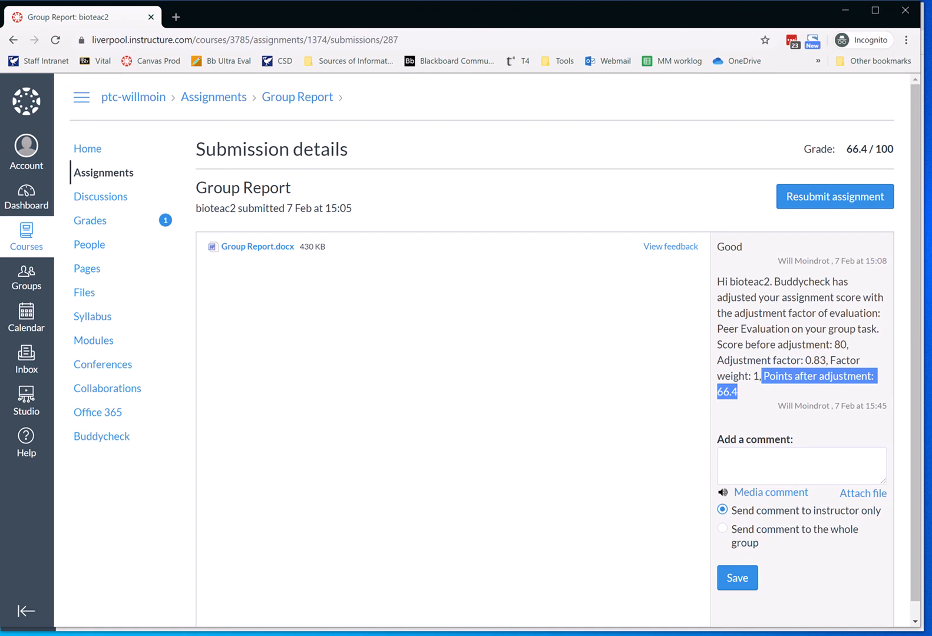
Step: Switch to the open PowerPoint presentation
mouse_move(428, 635)
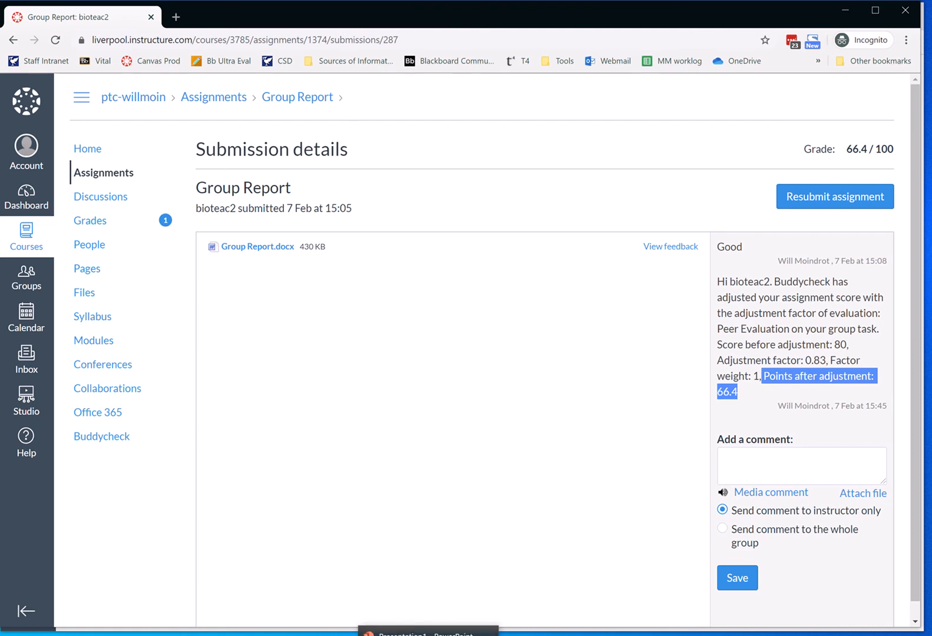
click(428, 631)
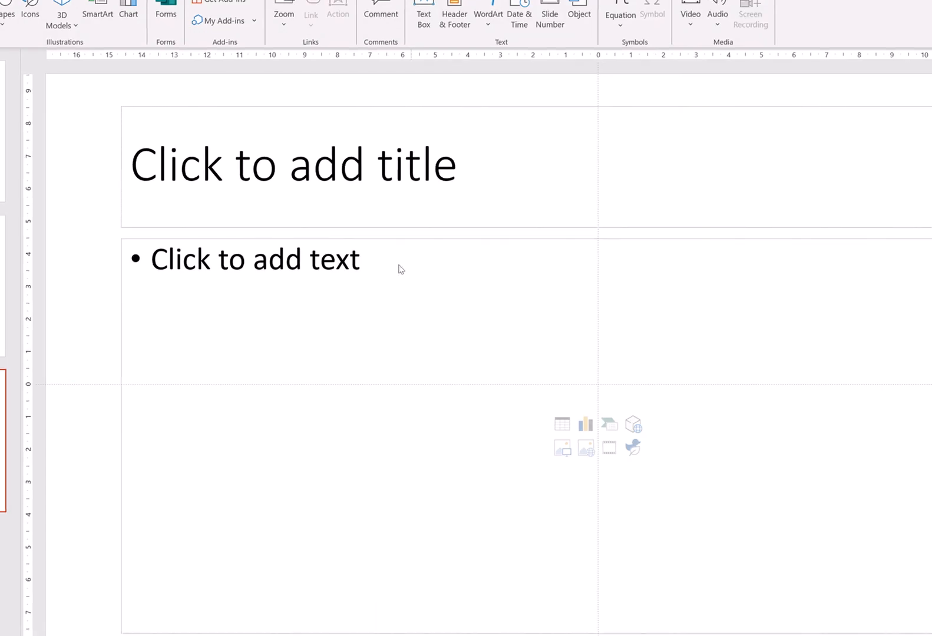